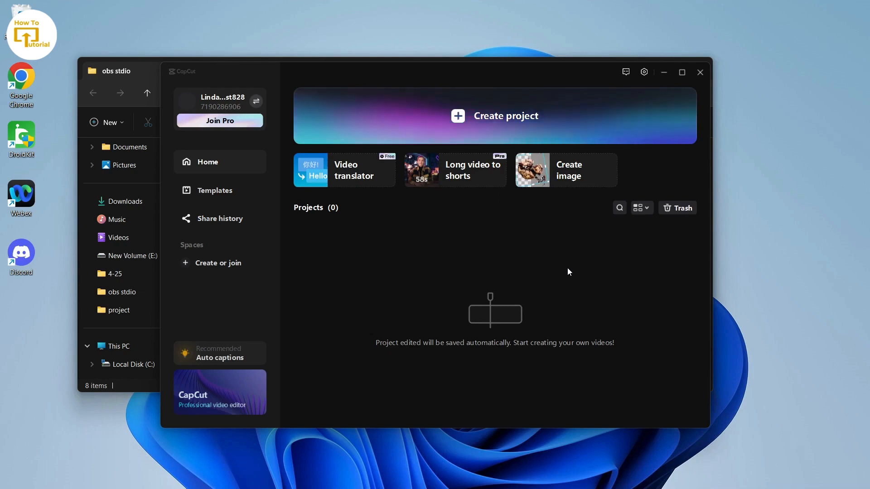
Step: Import the untitled.png0150 image into a new project and place it at the start of the timeline
click(464, 117)
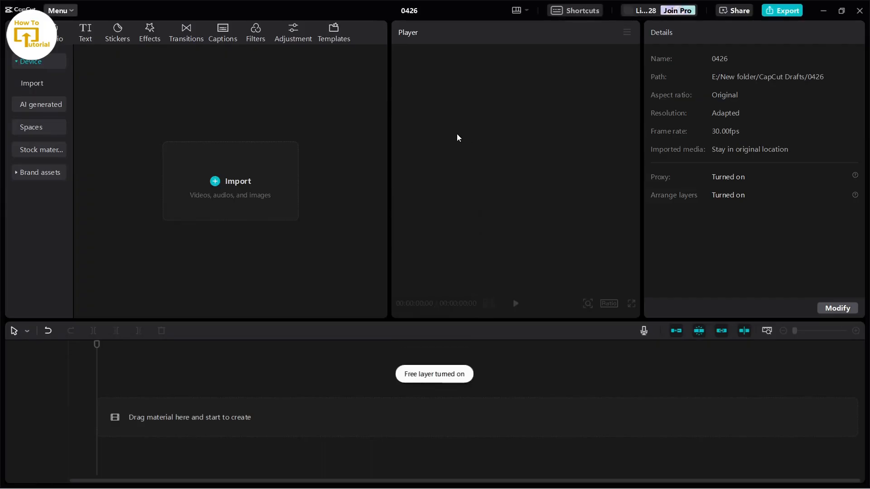
click(265, 190)
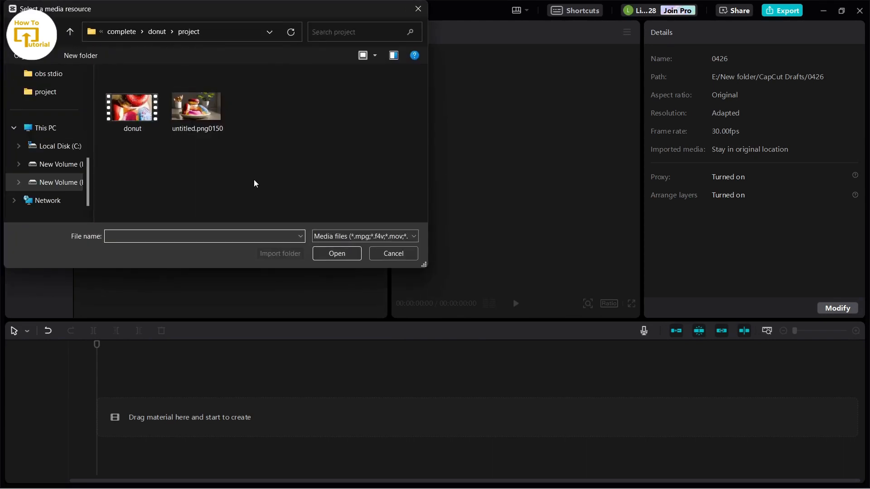
double_click(200, 119)
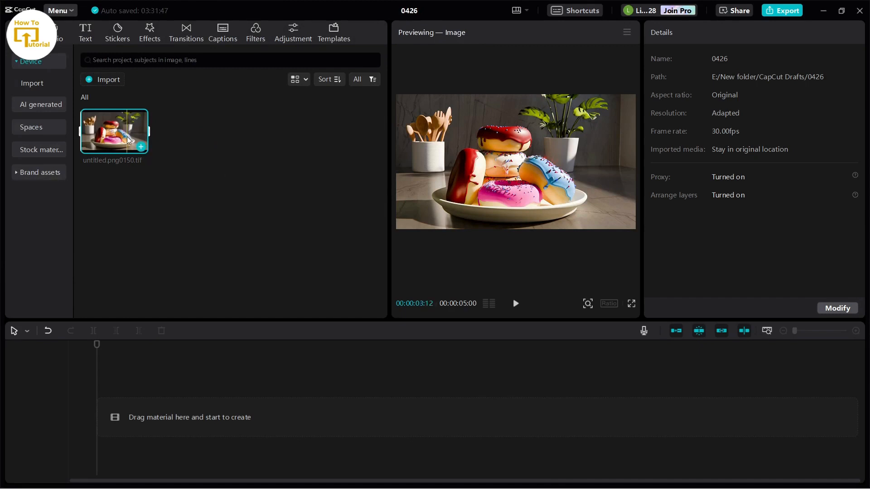
drag(124, 135, 99, 407)
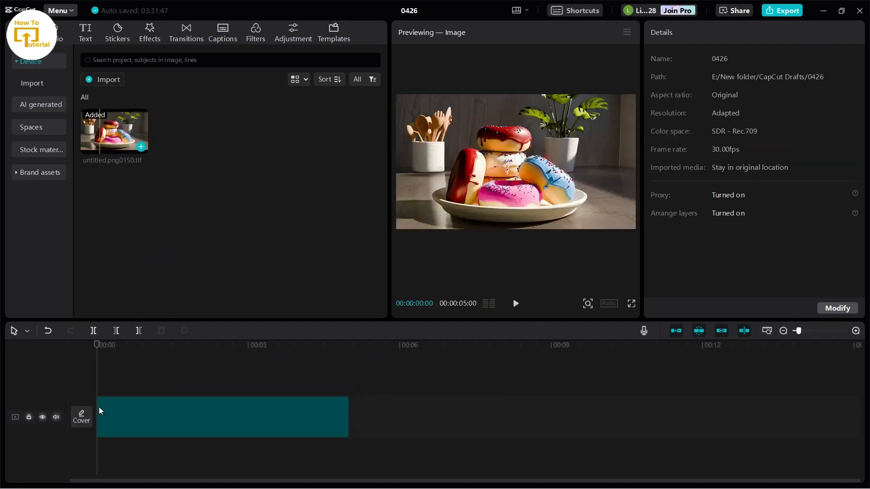
click(100, 410)
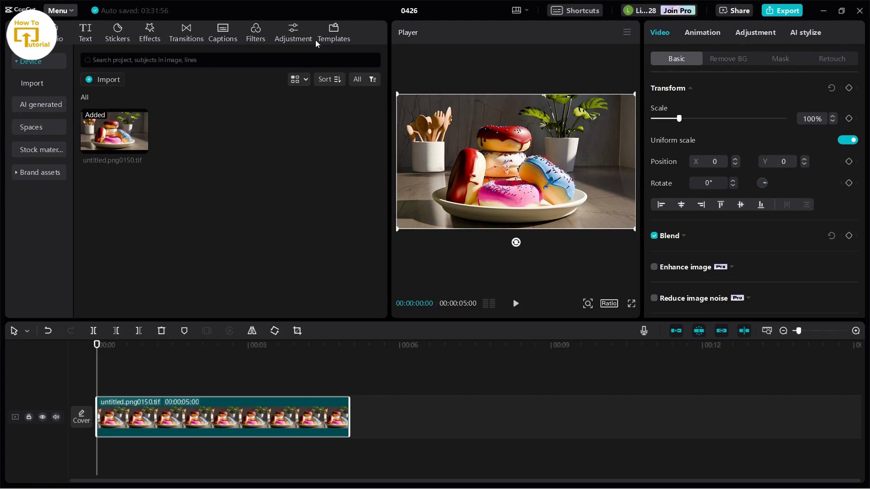
Step: Add a custom adjustment layer above the image clip and extend it to nearly the clip's end
click(293, 33)
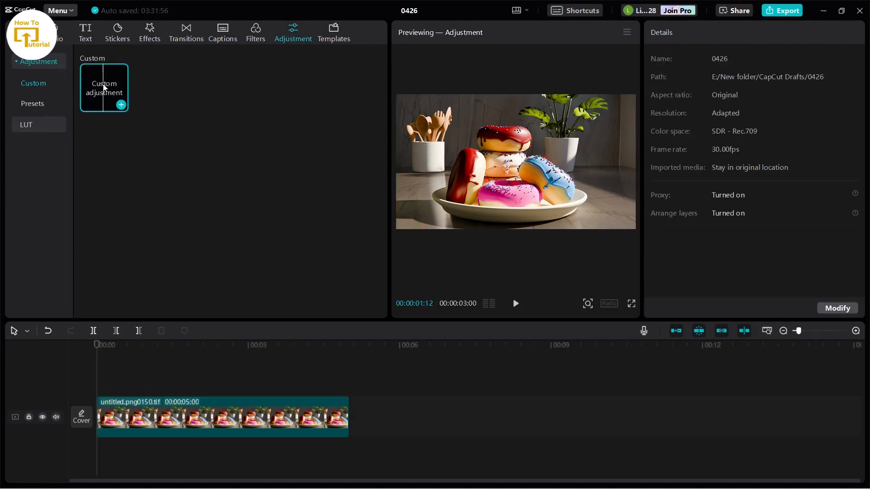
drag(104, 88, 106, 384)
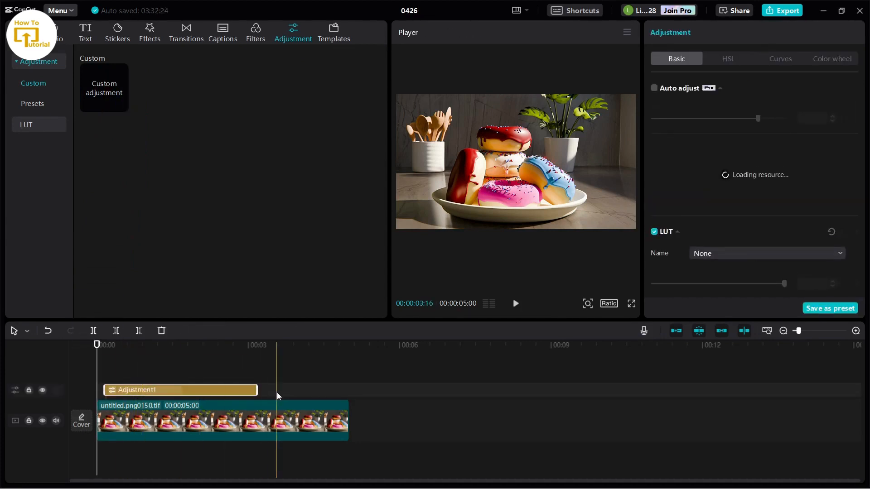
drag(257, 390, 337, 405)
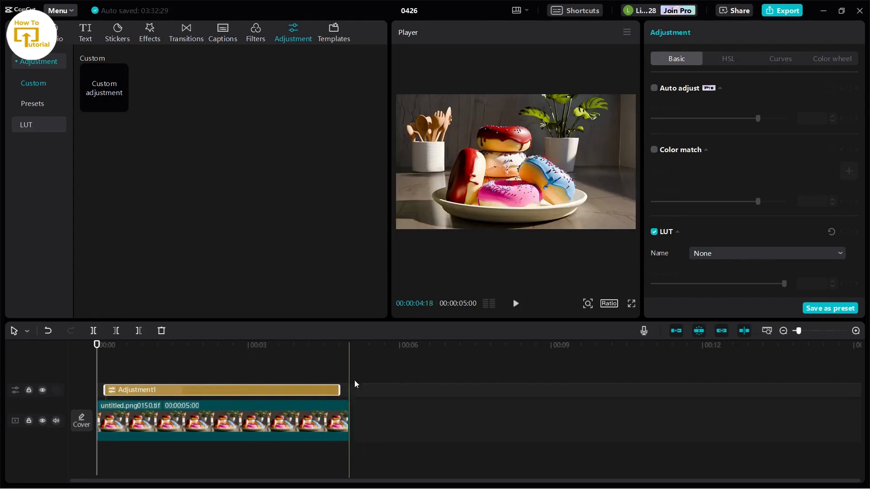
Step: Set the adjustment layer's temperature to -23, tint to 26 and saturation to 25
scroll(728, 149, down, 10)
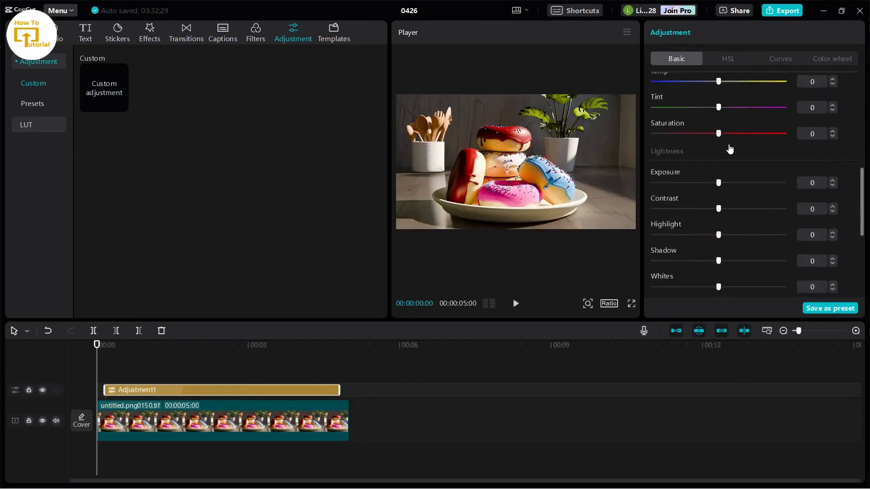
scroll(729, 148, up, 10)
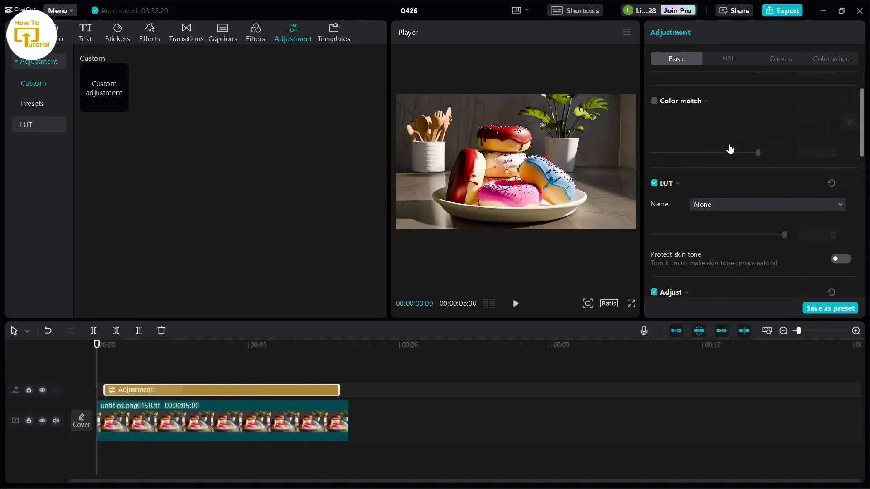
scroll(837, 164, down, 5)
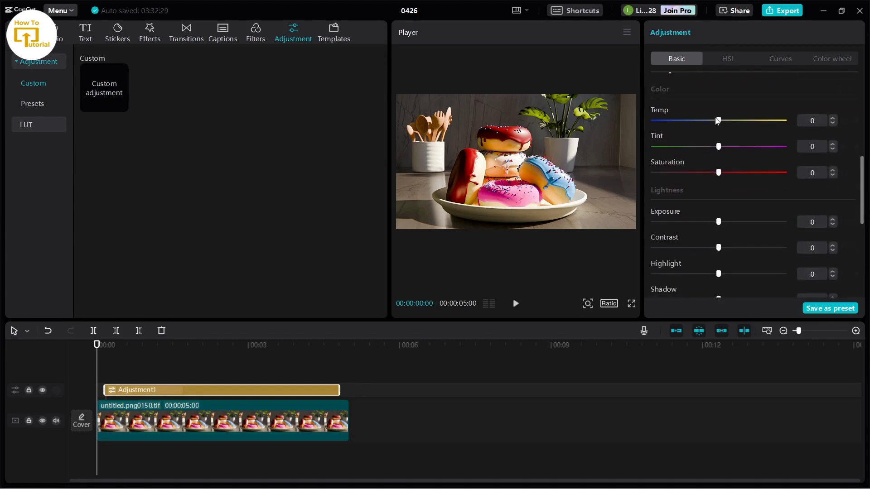
drag(717, 122, 749, 194)
scroll(731, 258, down, 1)
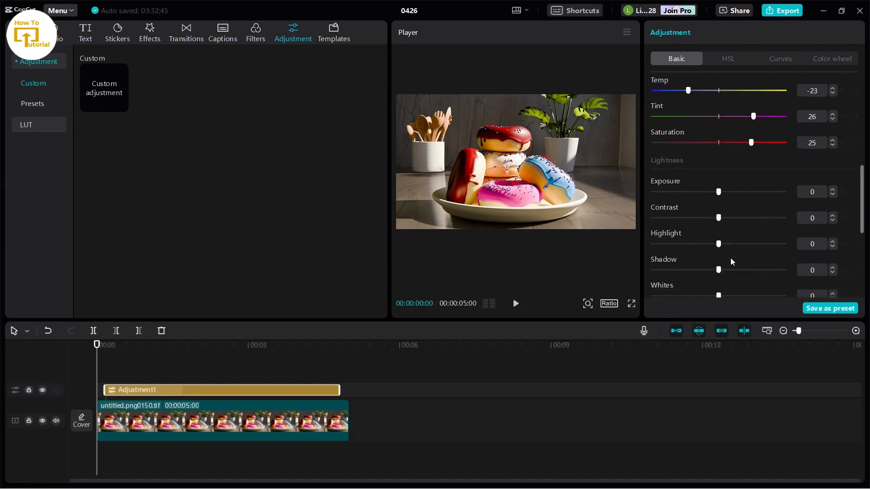
Step: Set the adjustment layer's exposure to 35, contrast and highlight to -31, shadow to 50 and particles to 28
scroll(731, 257, up, 5)
drag(867, 163, 868, 237)
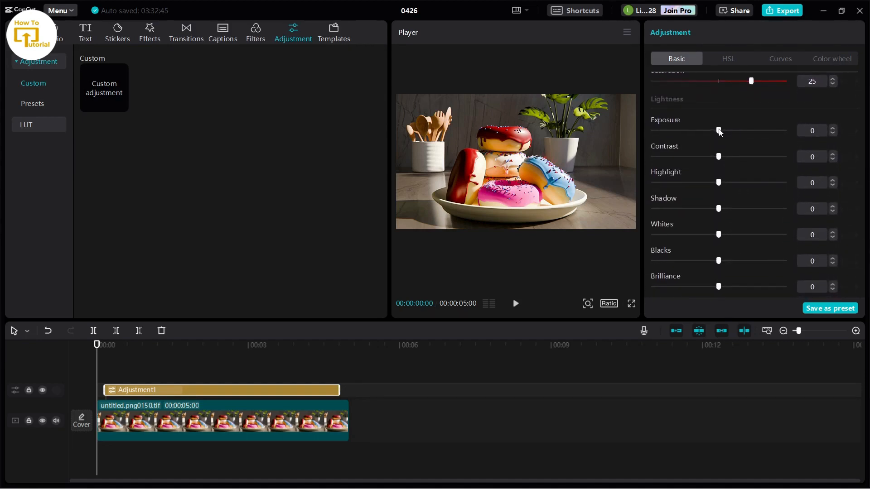
drag(720, 132, 748, 131)
drag(719, 156, 788, 207)
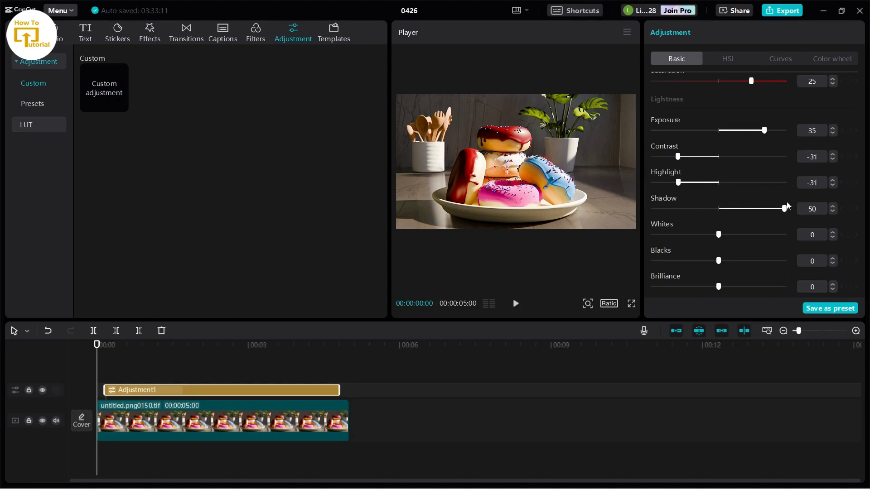
scroll(787, 206, down, 5)
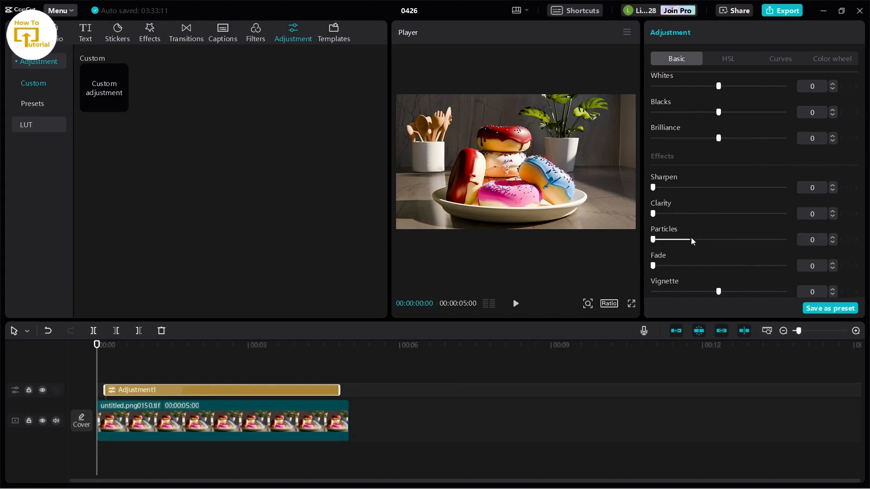
drag(692, 239, 691, 239)
Step: Add the Ghost filter above the adjustment layer and extend it to the adjustment layer's end
click(260, 33)
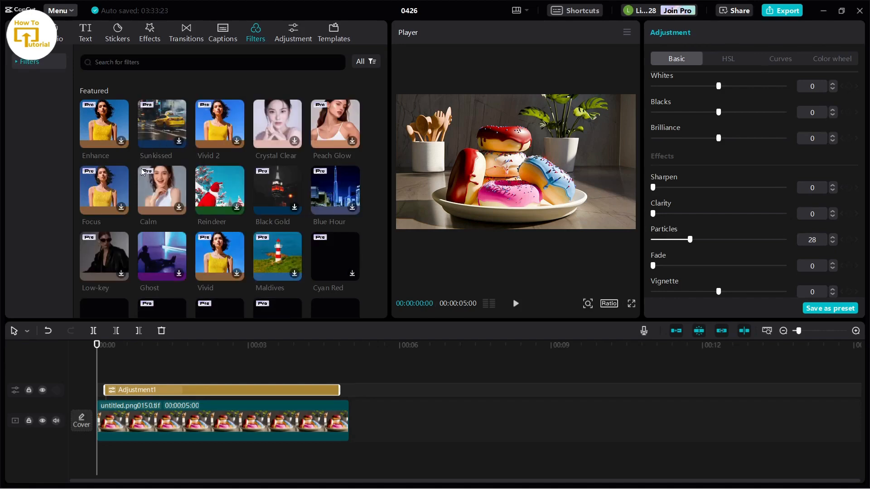
scroll(224, 189, down, 3)
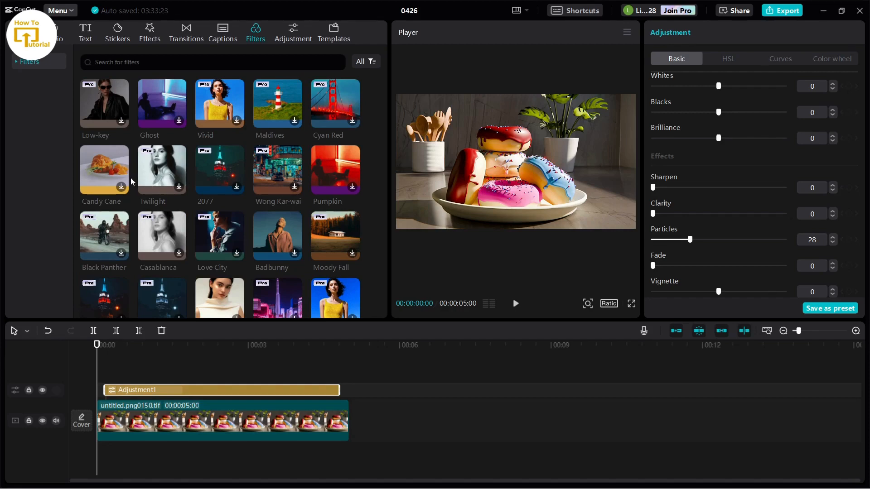
scroll(146, 147, up, 2)
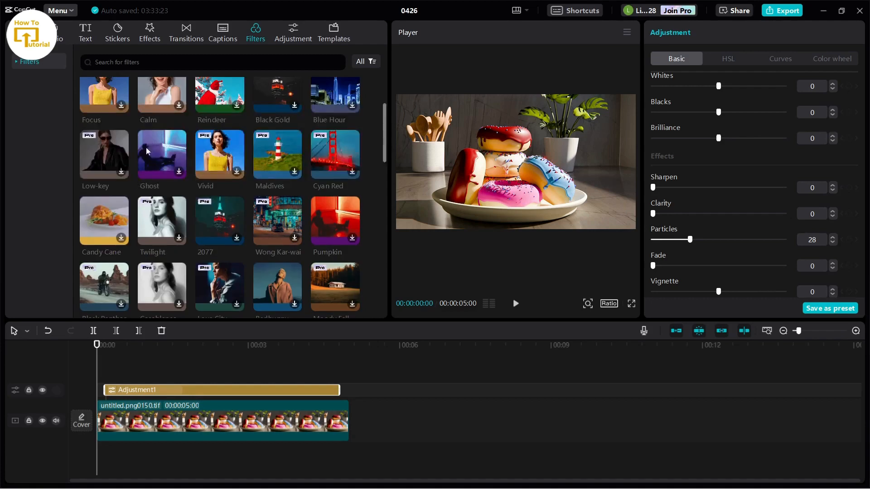
click(178, 172)
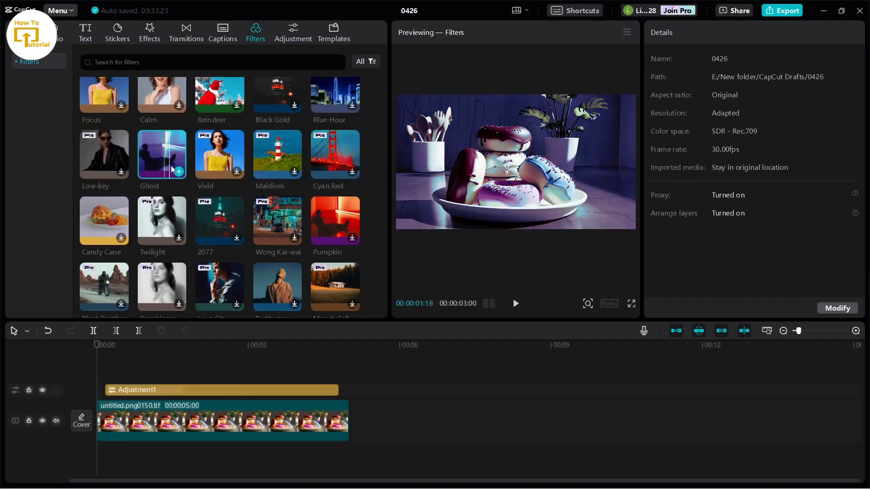
drag(158, 157, 122, 371)
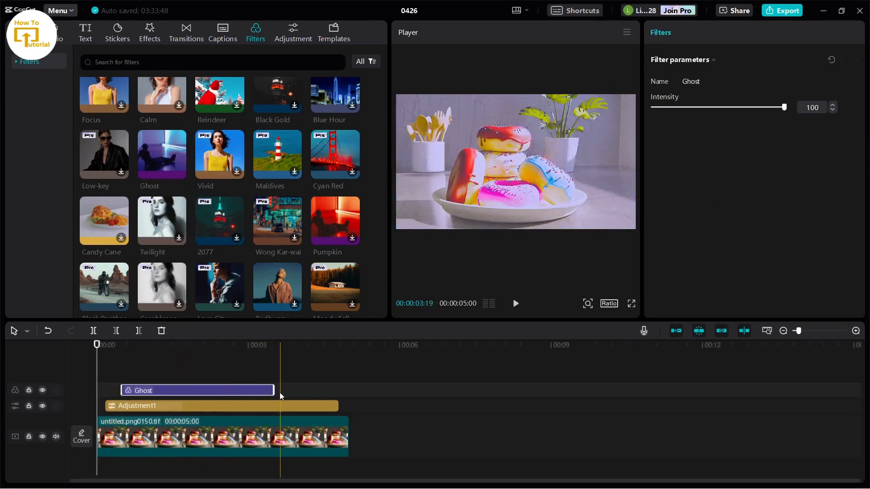
drag(272, 389, 340, 389)
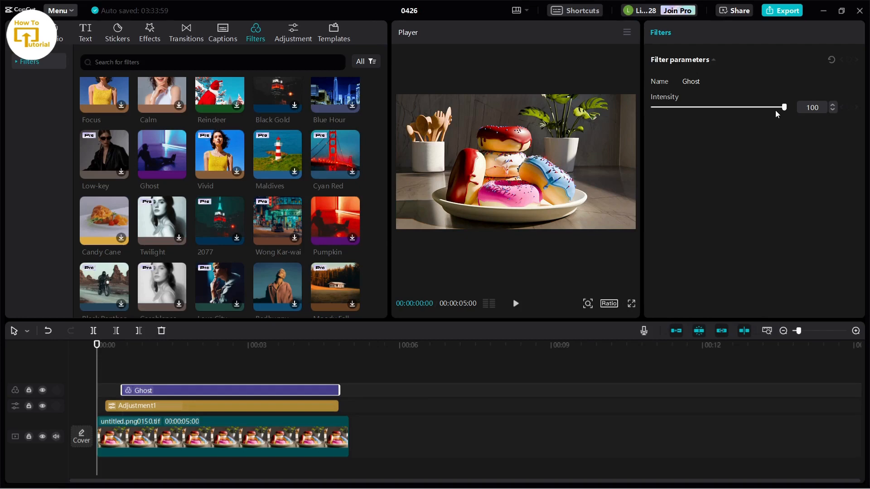
Step: Lower the Ghost filter's intensity and look through the available transitions
drag(776, 111, 728, 111)
click(675, 107)
click(227, 35)
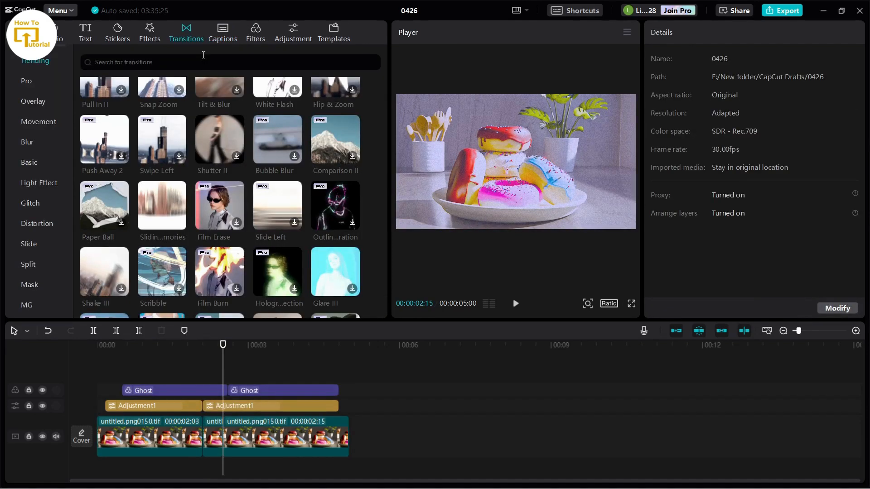
Step: Add the Super-large Spot video effect on a track above the Ghost filter
click(154, 35)
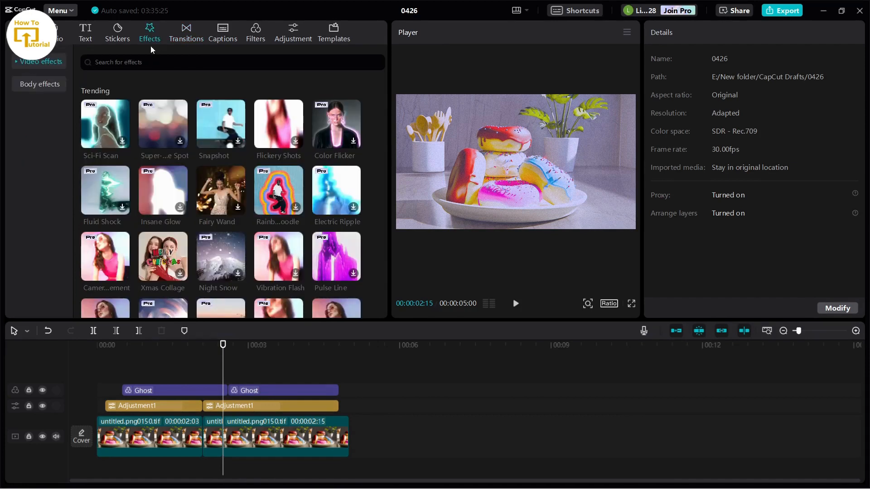
click(171, 134)
drag(175, 127, 156, 374)
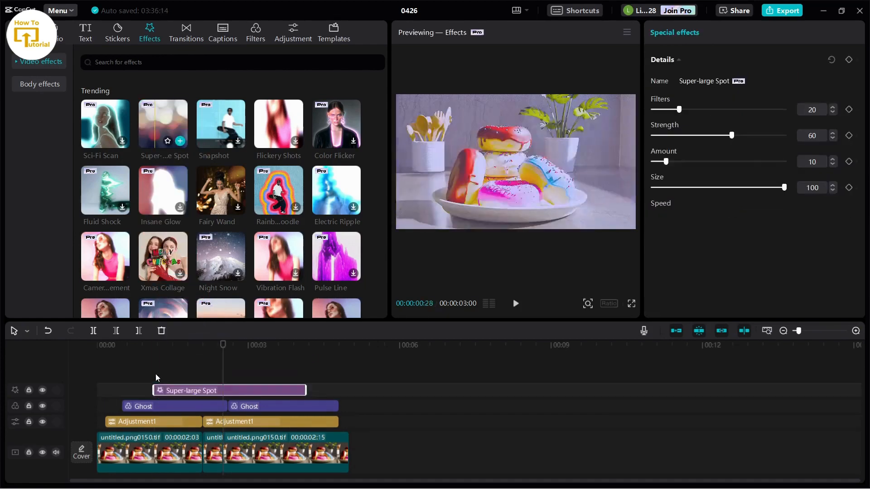
Step: Extend the Super-large Spot effect from the start of the timeline to just past the end of the image
drag(224, 371, 202, 371)
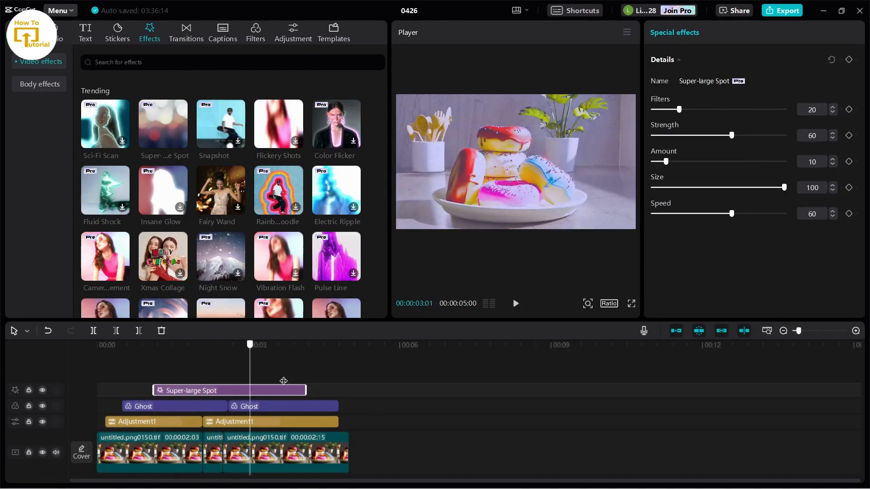
click(196, 376)
click(186, 391)
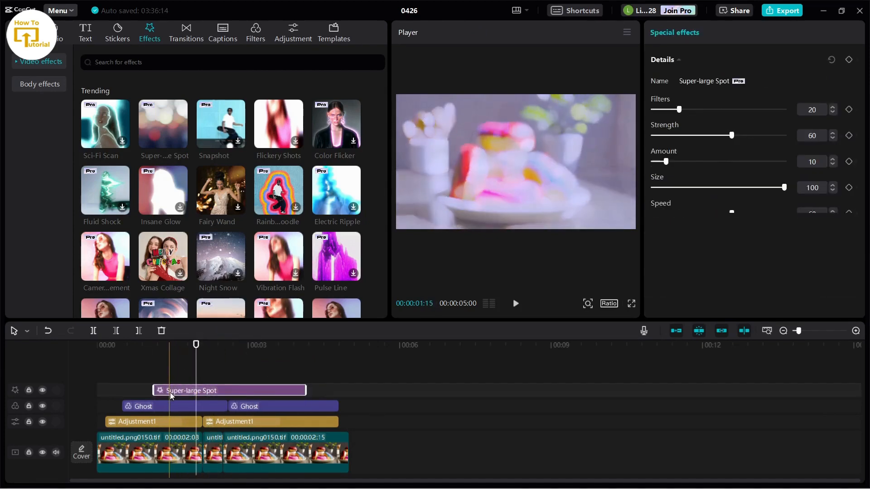
drag(156, 391, 104, 390)
drag(306, 391, 358, 393)
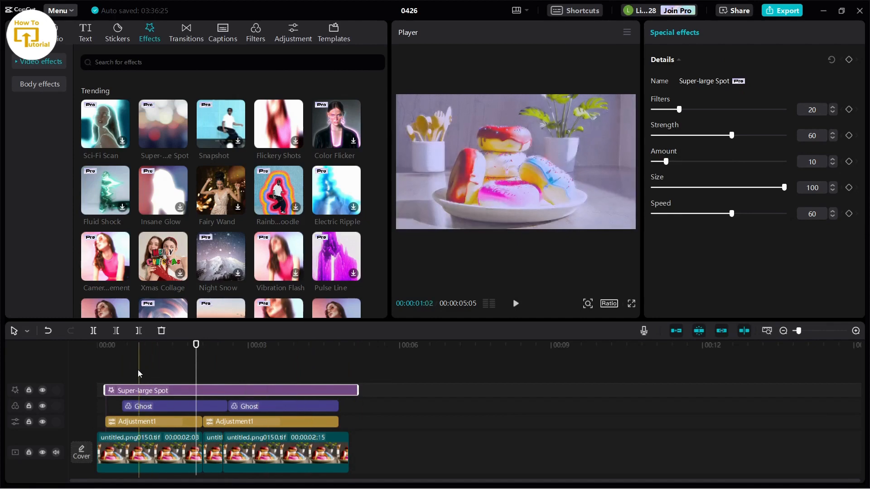
drag(101, 393, 97, 392)
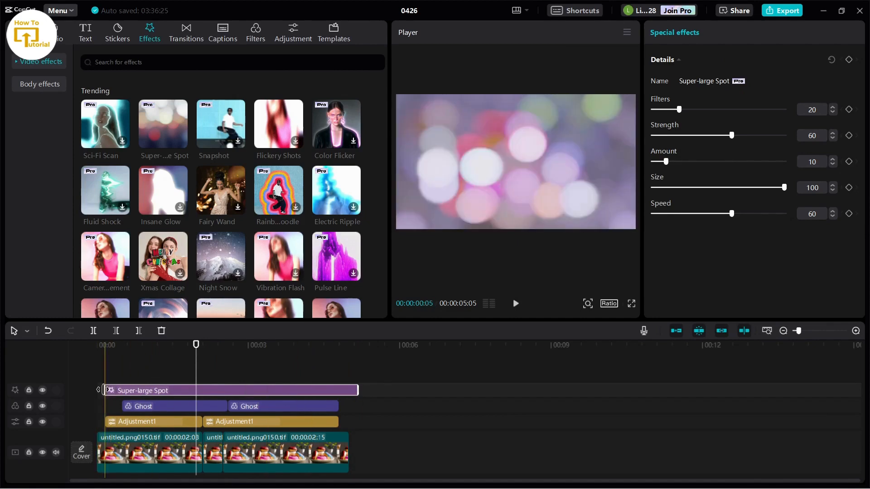
Step: Play the edited clip from the start to preview the effect, and pause it
click(142, 356)
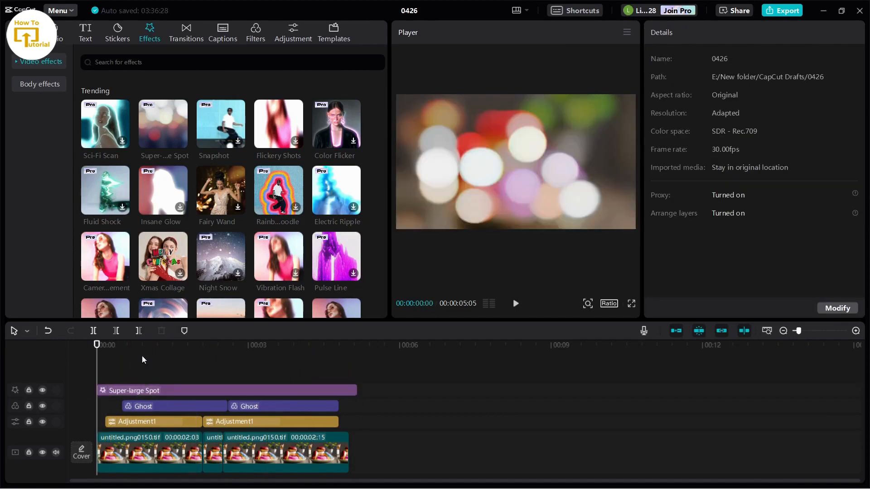
click(516, 304)
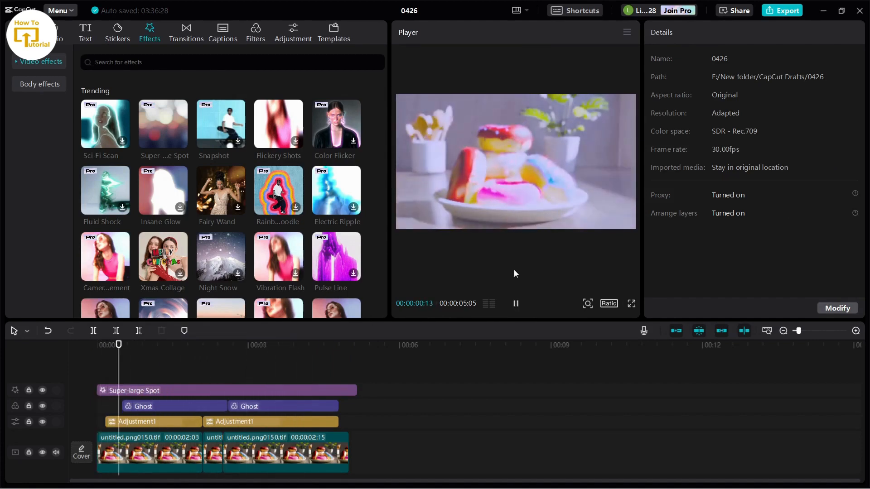
key(space)
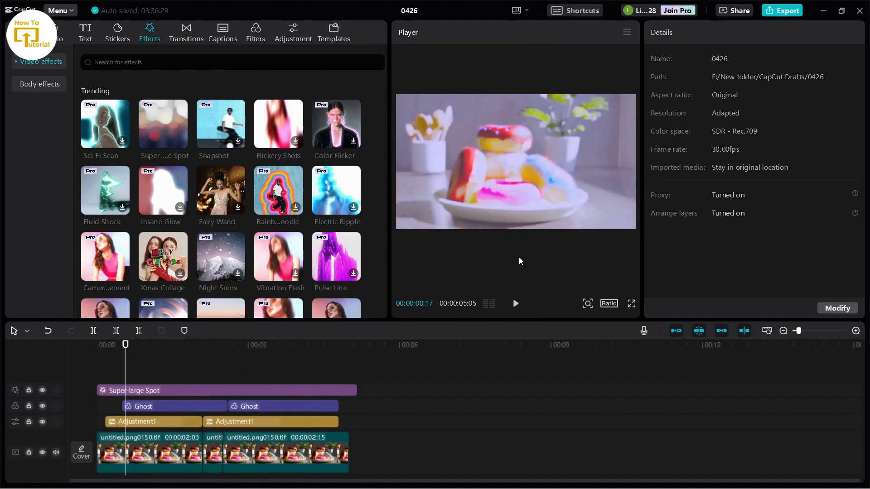
Step: Browse the trending stickers and the trending text templates
click(112, 32)
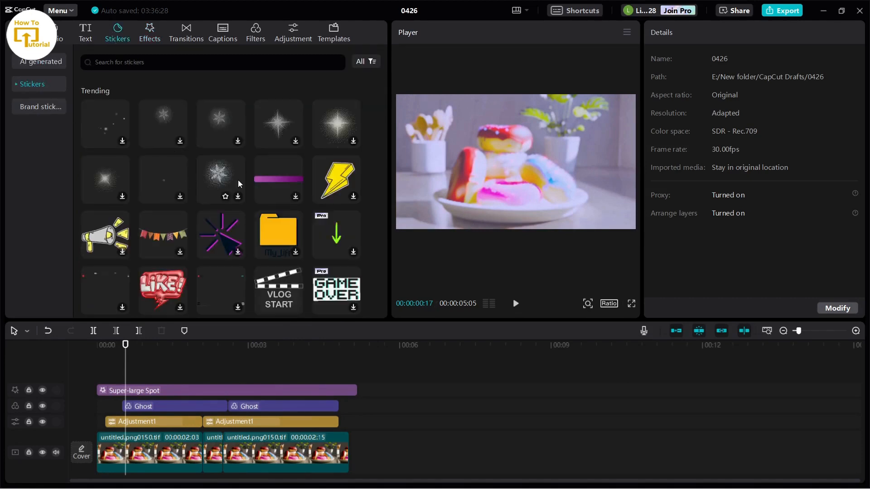
click(89, 37)
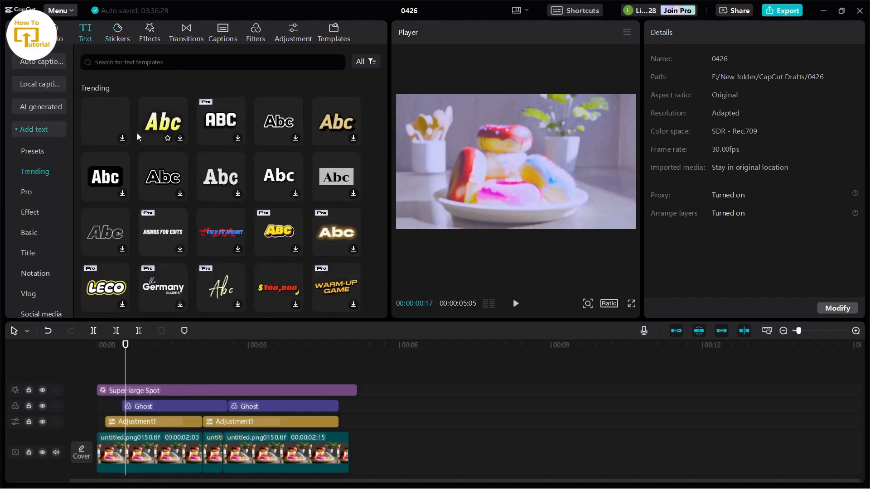
scroll(195, 184, down, 3)
scroll(195, 184, down, 4)
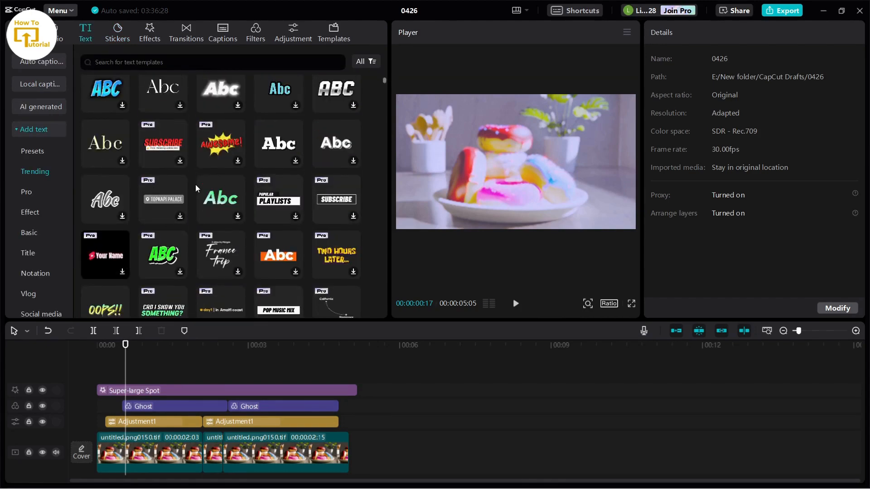
scroll(195, 184, up, 2)
scroll(195, 184, up, 1)
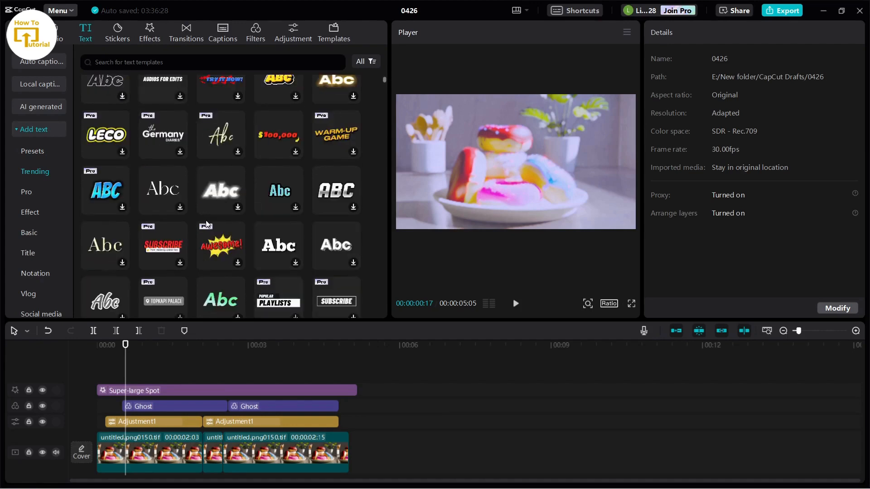
Step: Add the TOPKAPI PALACE text template at the start of a track above the Super-large Spot effect and trim it to about 1 second
scroll(181, 195, down, 2)
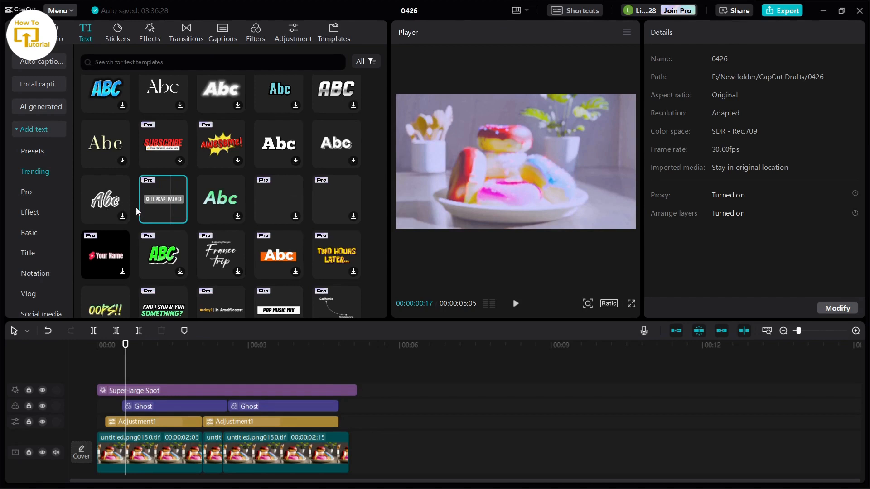
mouse_move(151, 192)
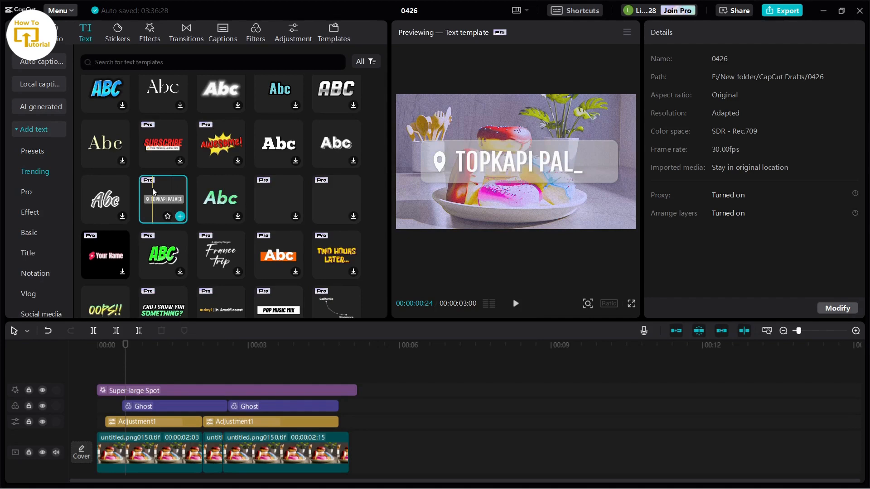
drag(152, 189, 133, 388)
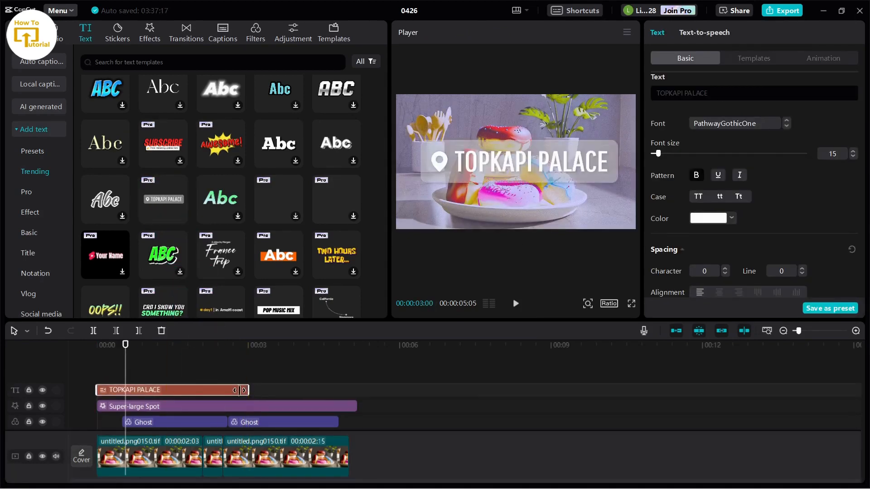
drag(249, 388, 146, 383)
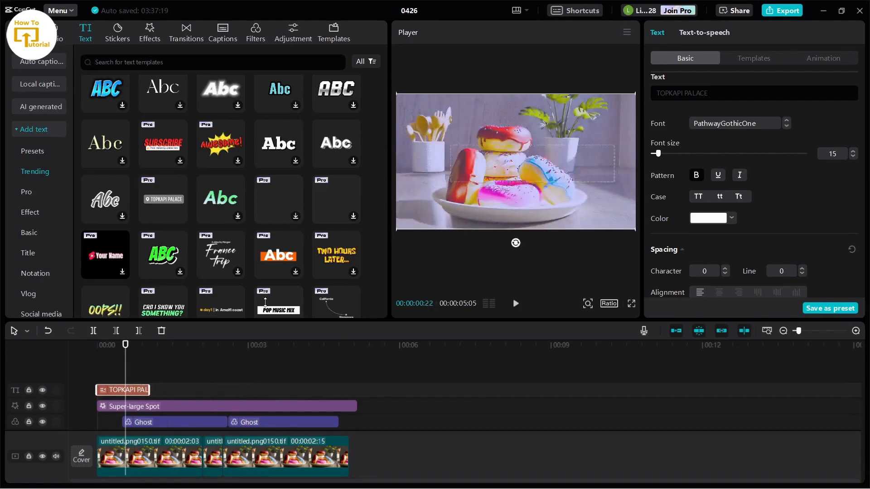
Step: Shrink the TOPKAPI PALACE text and place it in the upper-right corner of the donut image
drag(510, 164, 485, 190)
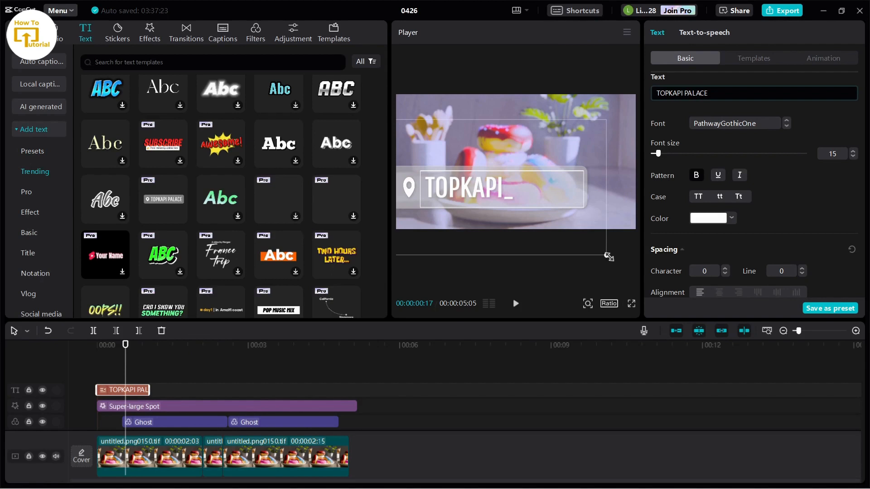
drag(606, 255, 541, 219)
drag(513, 190, 582, 109)
Step: Replace the template's placeholder text with newyork
double_click(600, 106)
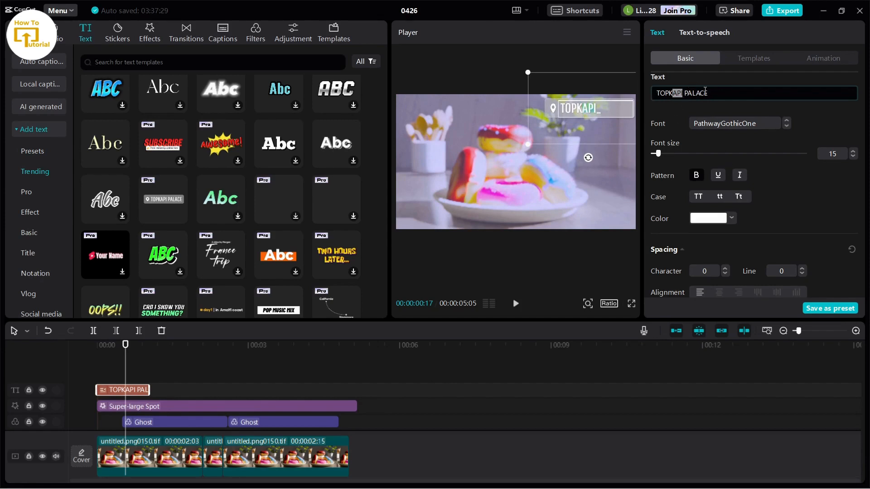
click(718, 95)
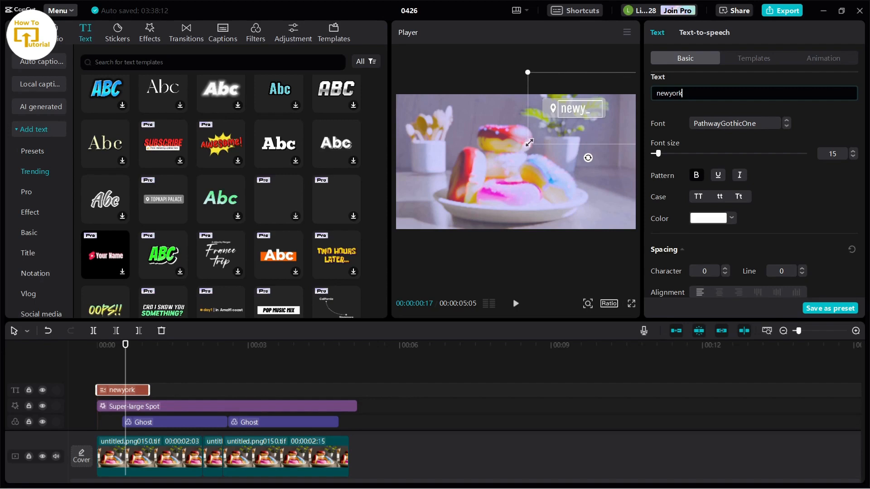
Step: Shrink the newyork text slightly and move it to the upper-left area of the donut image
mouse_move(529, 143)
mouse_down()
mouse_move(510, 155)
mouse_move(534, 141)
mouse_up()
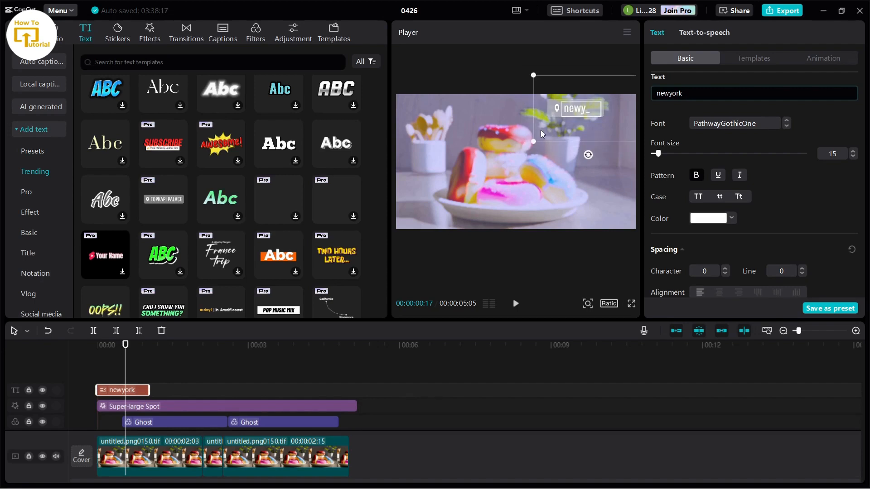
drag(532, 104, 505, 67)
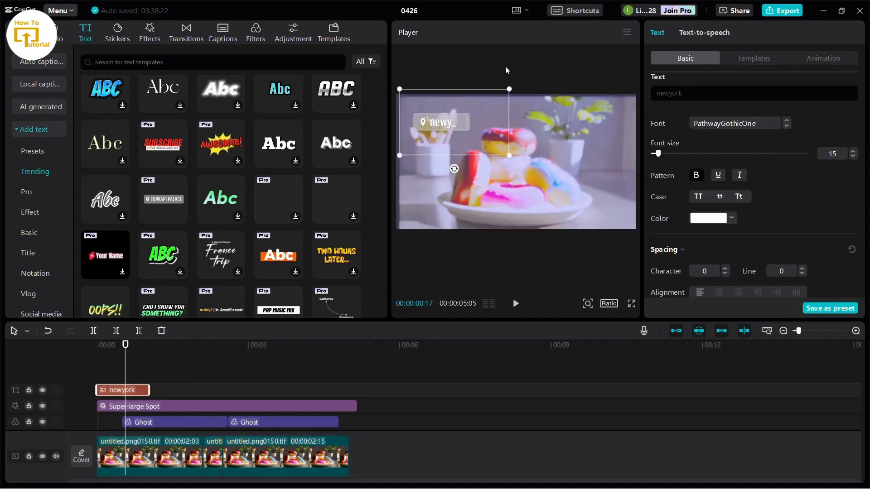
drag(547, 125, 563, 132)
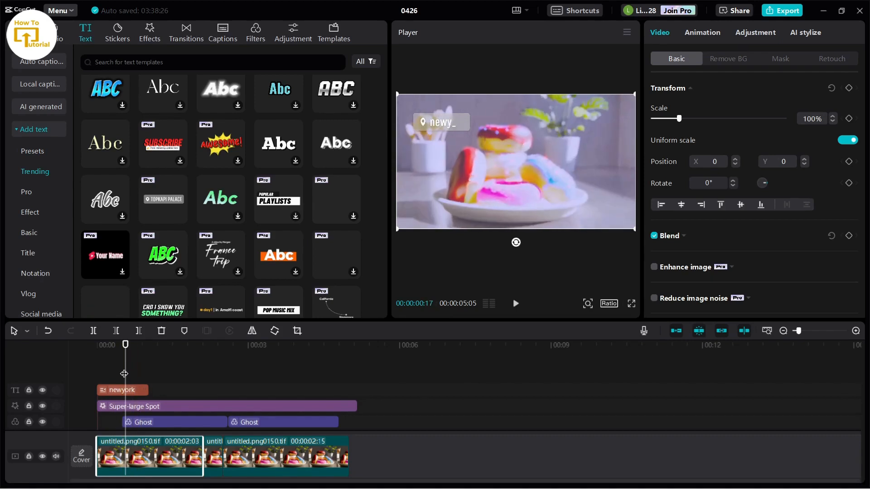
Step: Return the playhead to the start of the timeline to preview the newyork text
click(91, 386)
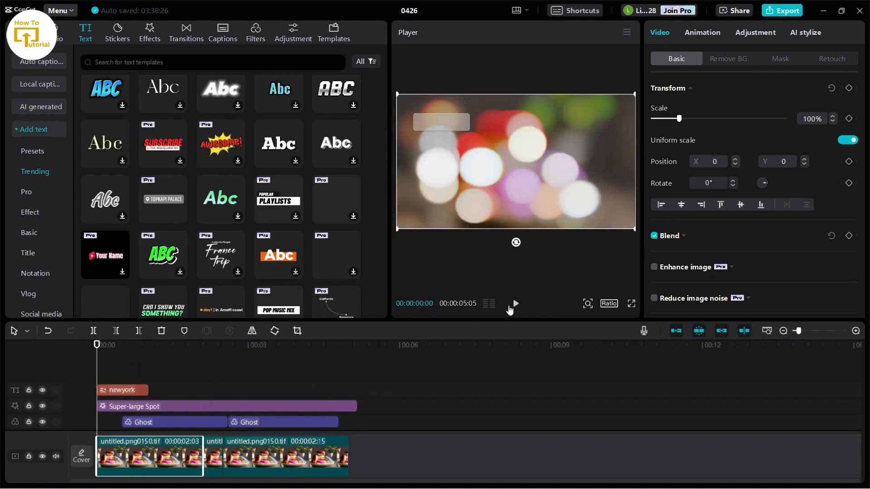